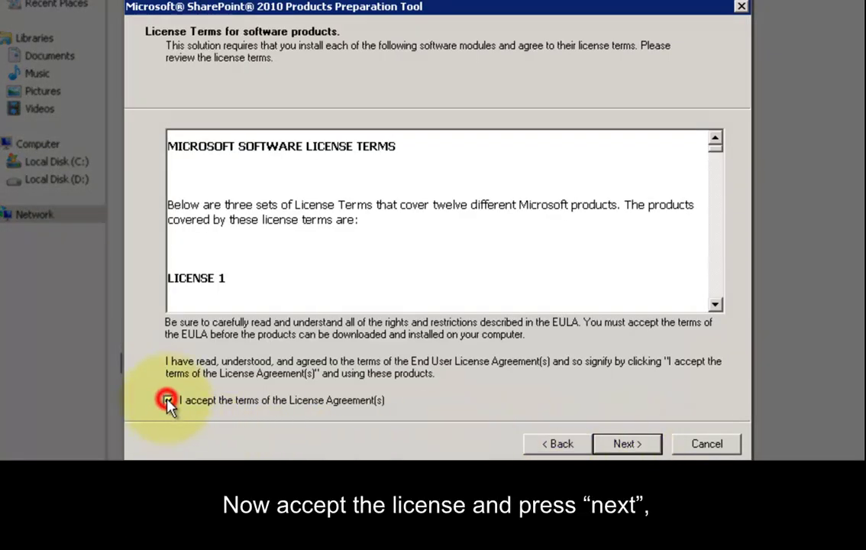
Step: Install all SharePoint 2010 prerequisites and close the Preparation Tool when installation completes
click(626, 446)
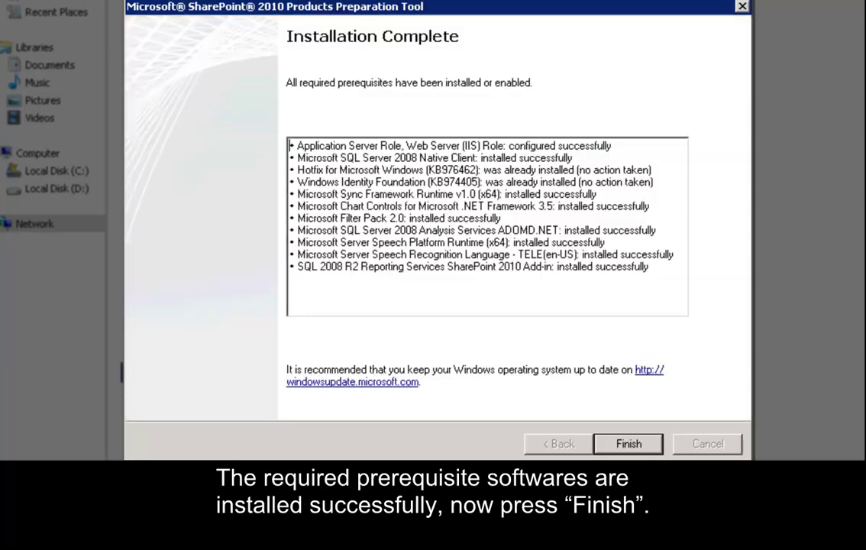
click(628, 443)
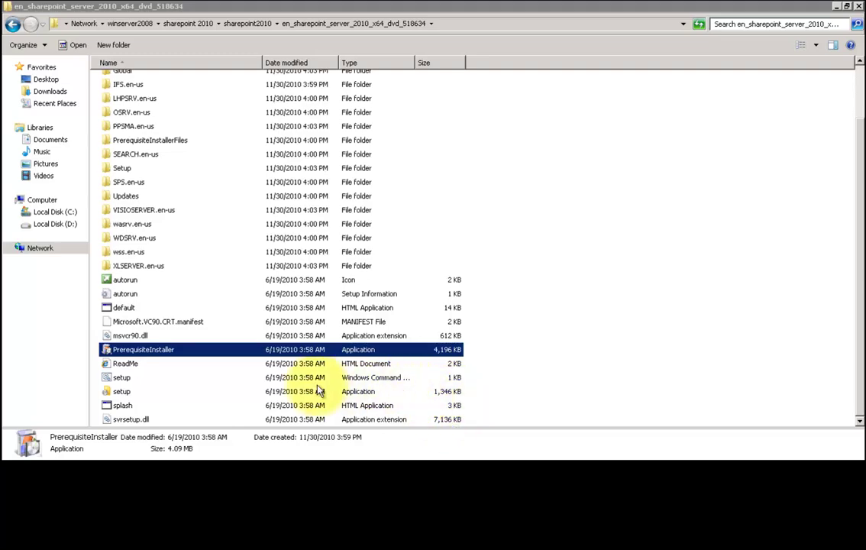
Step: Launch SharePoint Server setup, paste the product key, and accept the license agreement
click(122, 391)
double_click(122, 393)
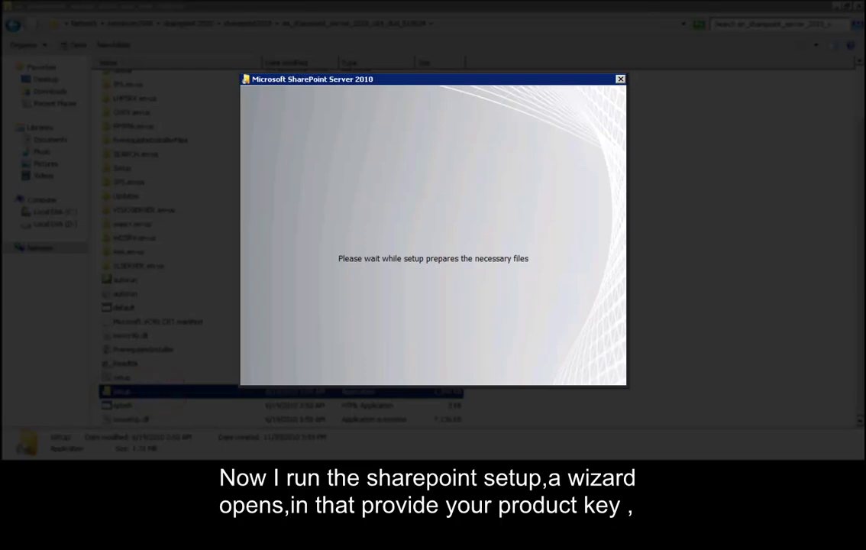
key(ctrl+v)
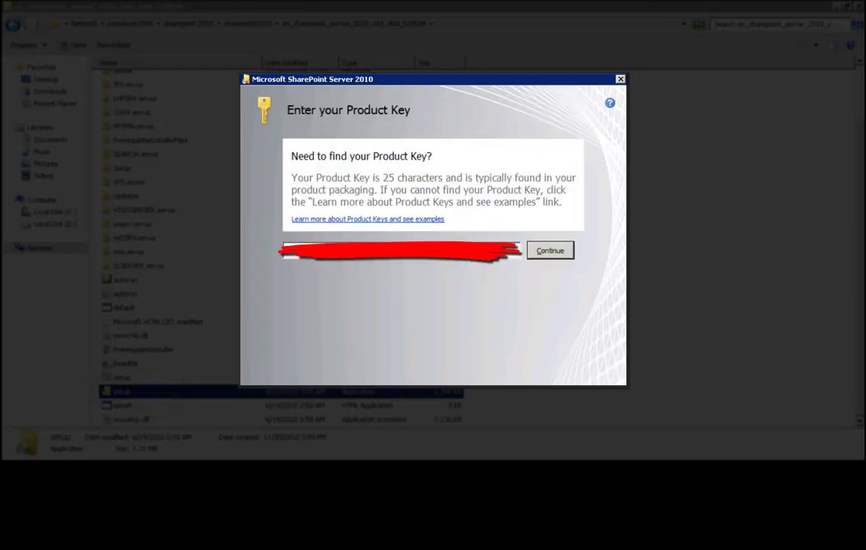
click(546, 252)
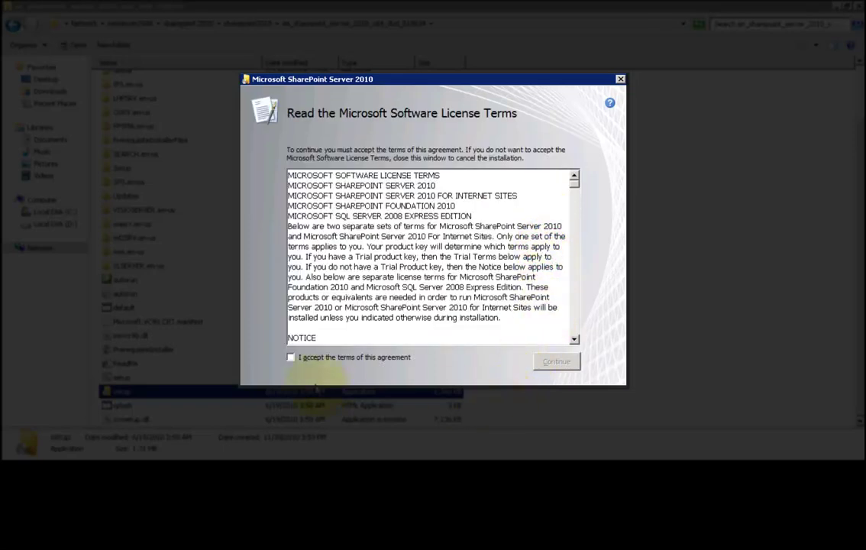
click(291, 358)
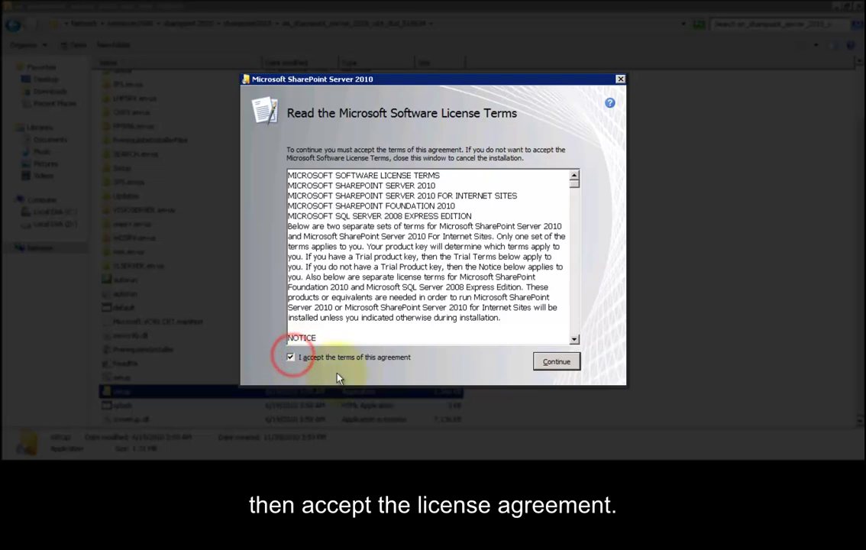
click(569, 368)
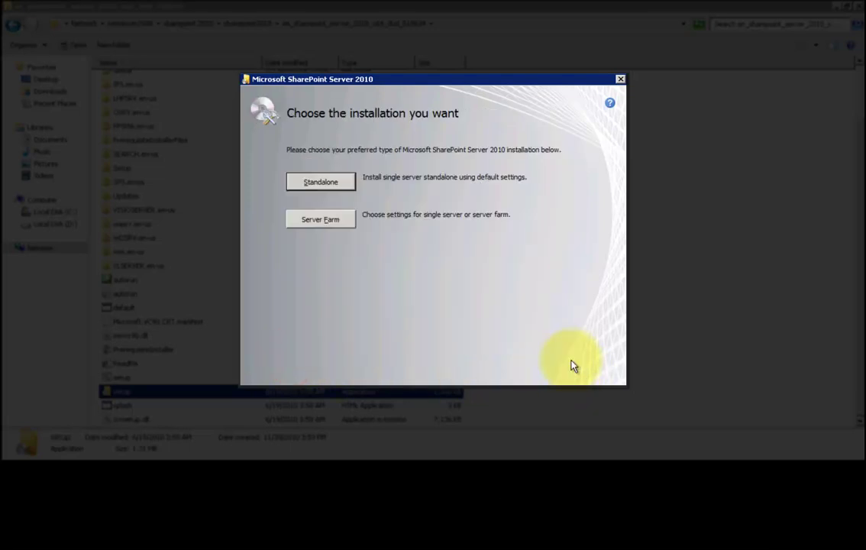
Step: Install a Server Farm, Complete type, keeping the default file locations
click(341, 229)
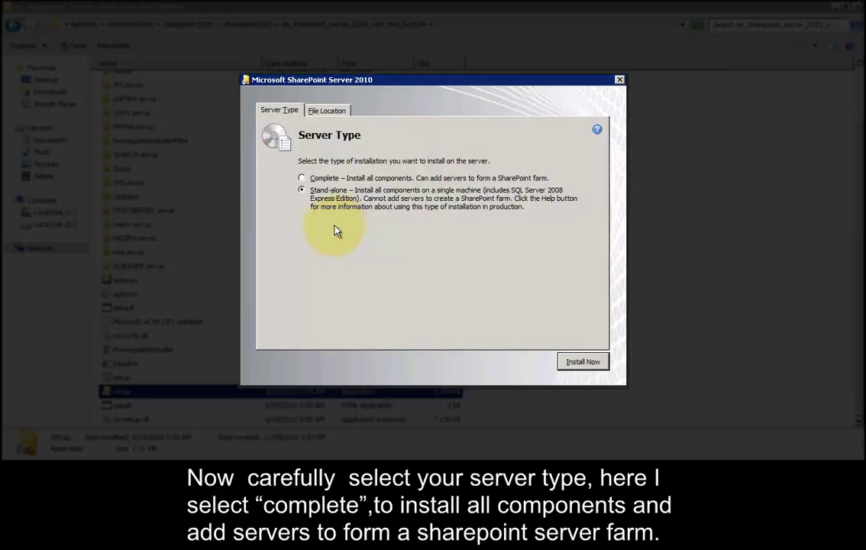
click(302, 178)
click(320, 112)
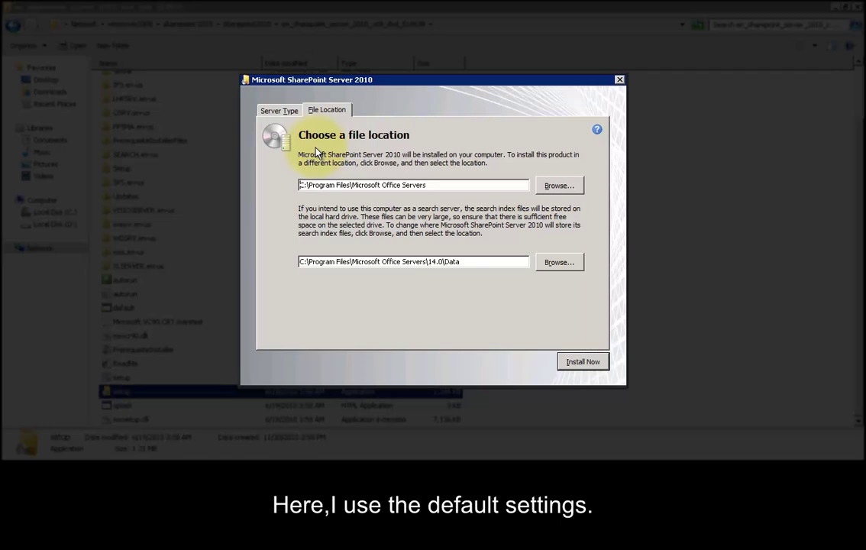
click(287, 114)
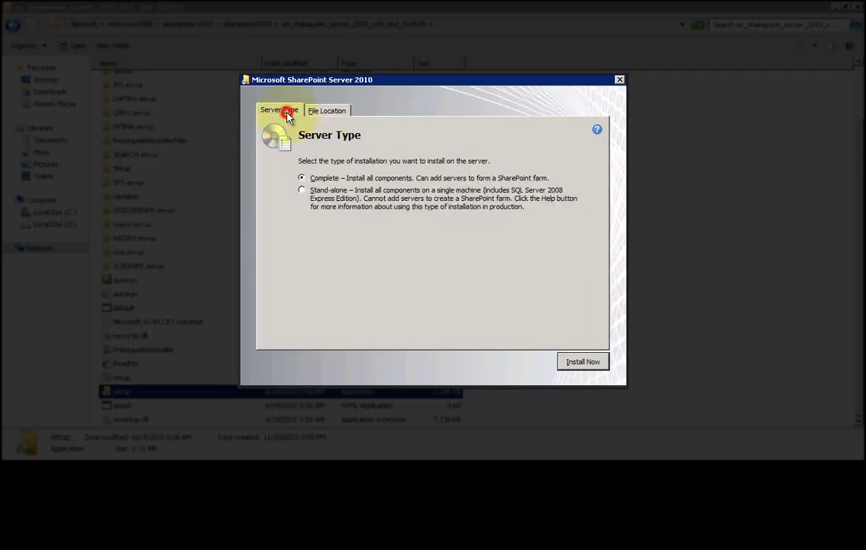
click(590, 363)
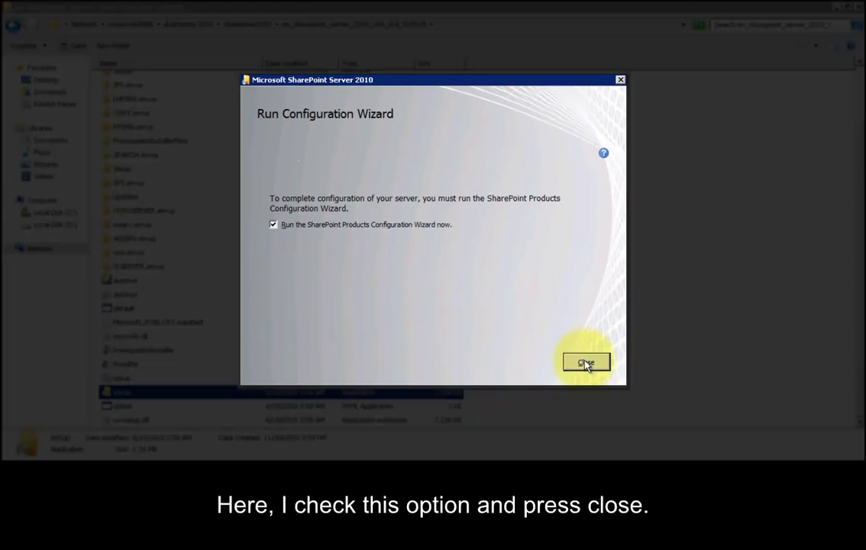
Step: Close Setup to start the Configuration Wizard and allow its services to restart
click(586, 363)
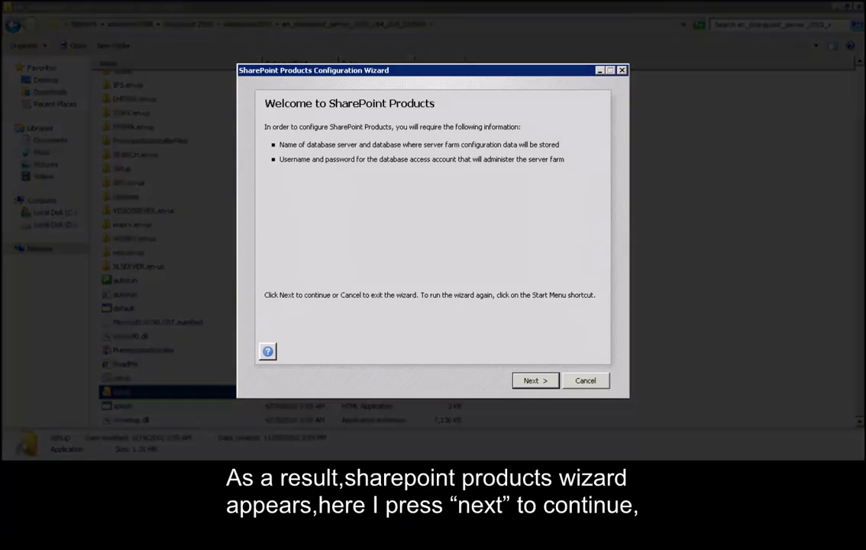
click(540, 381)
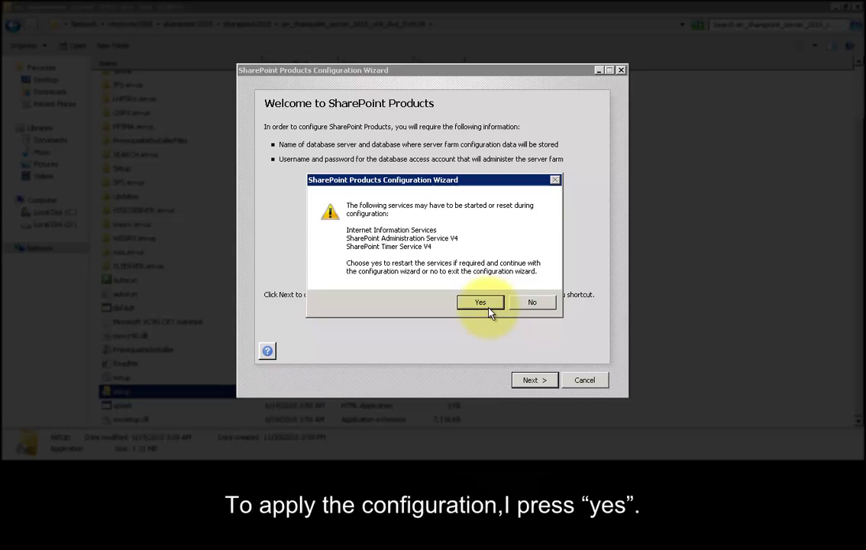
click(481, 303)
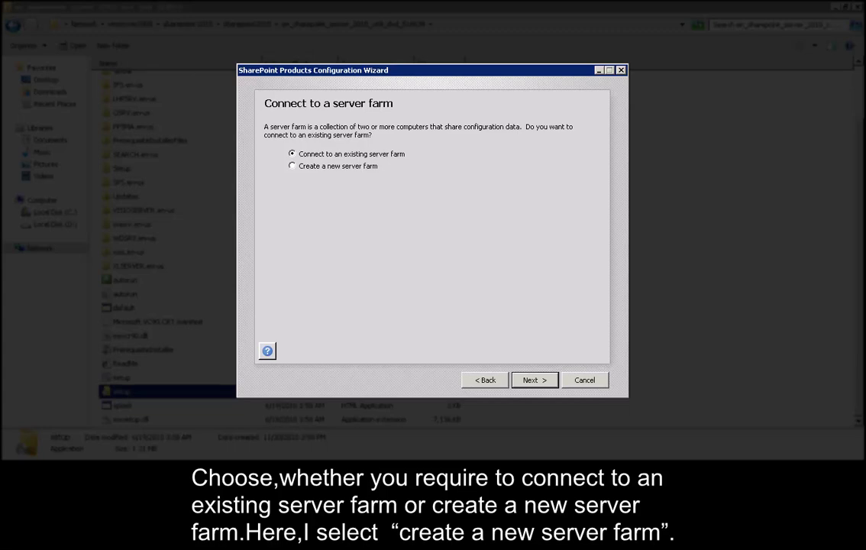
Step: Create a new farm on database server winserver2008\mysharepoint using the domain administrator account and password
click(292, 167)
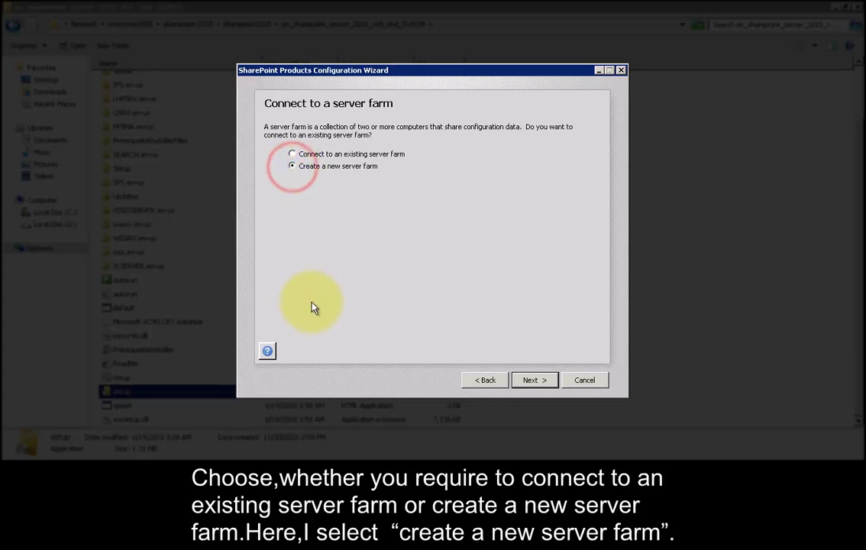
click(534, 380)
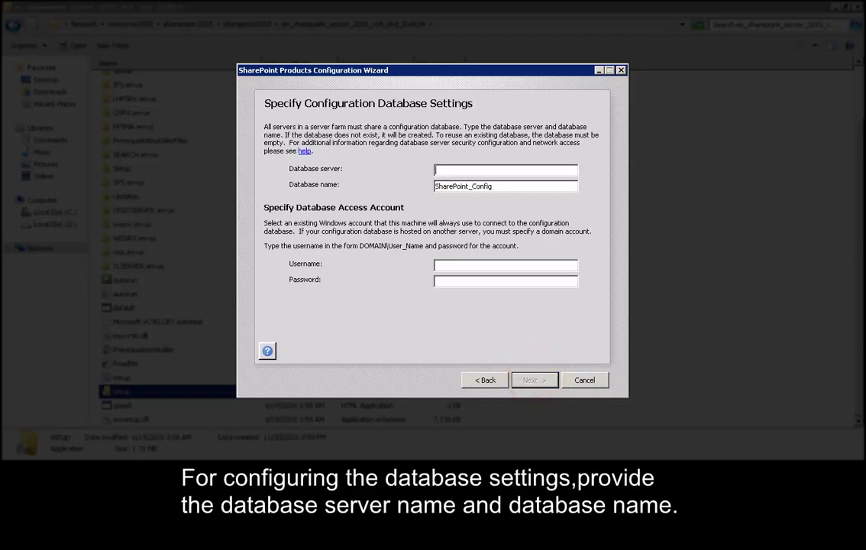
text(winserver2008\mysharepoint)
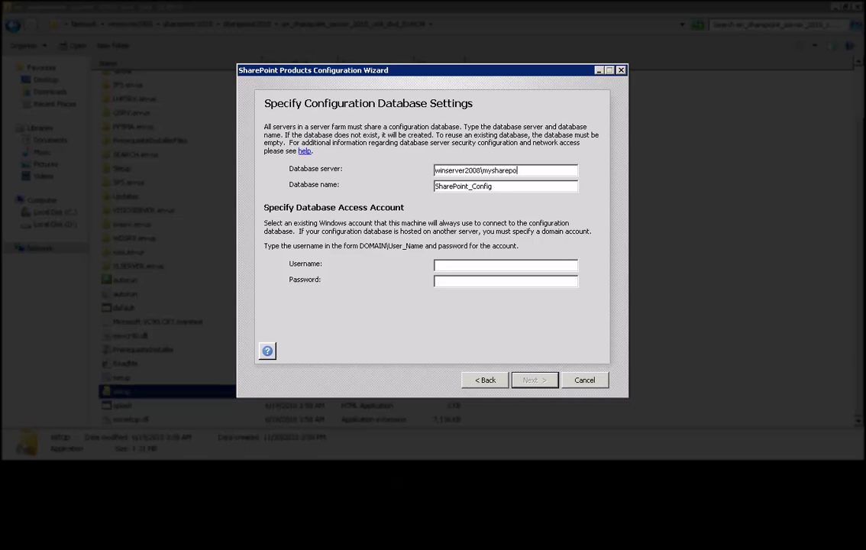
click(512, 263)
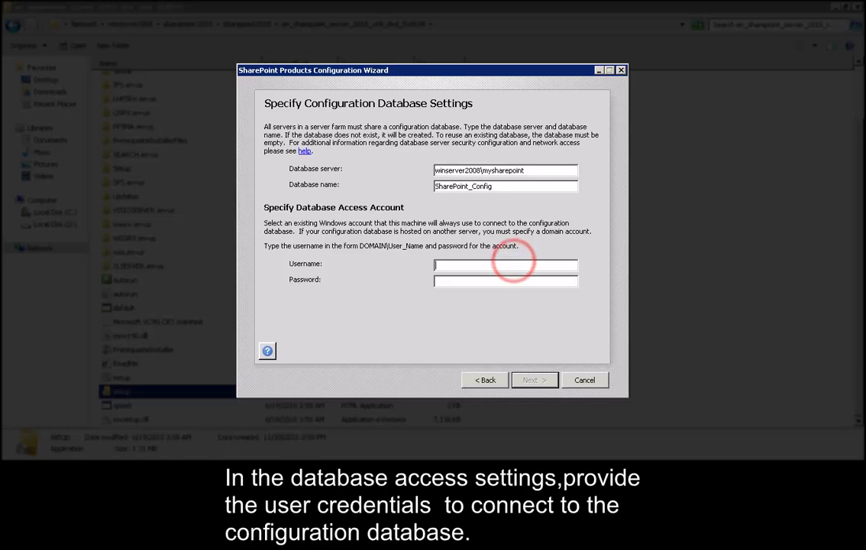
text(te)
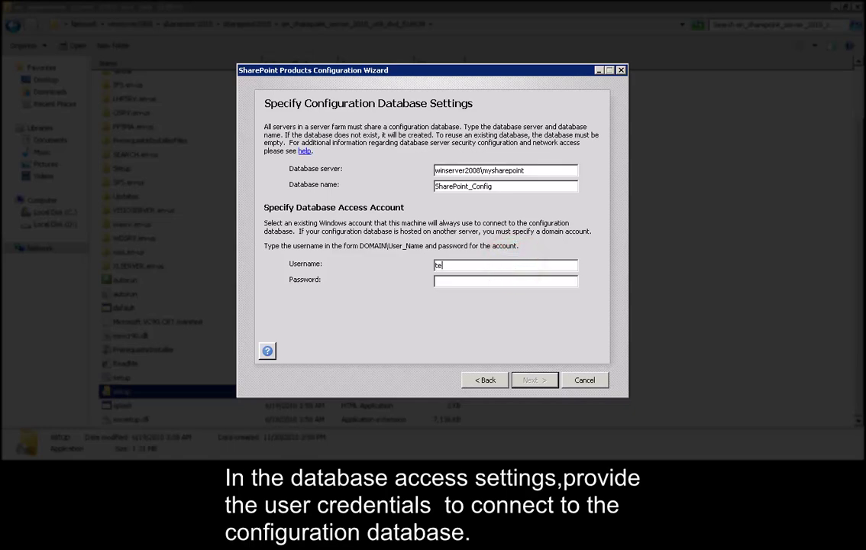
text(stsvr2008r2\administrator)
click(554, 281)
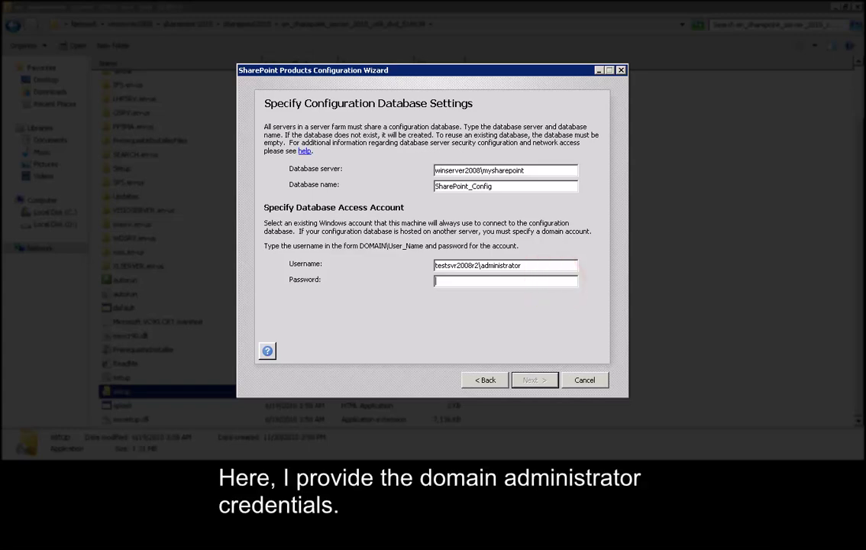
key(ctrl+v)
click(541, 379)
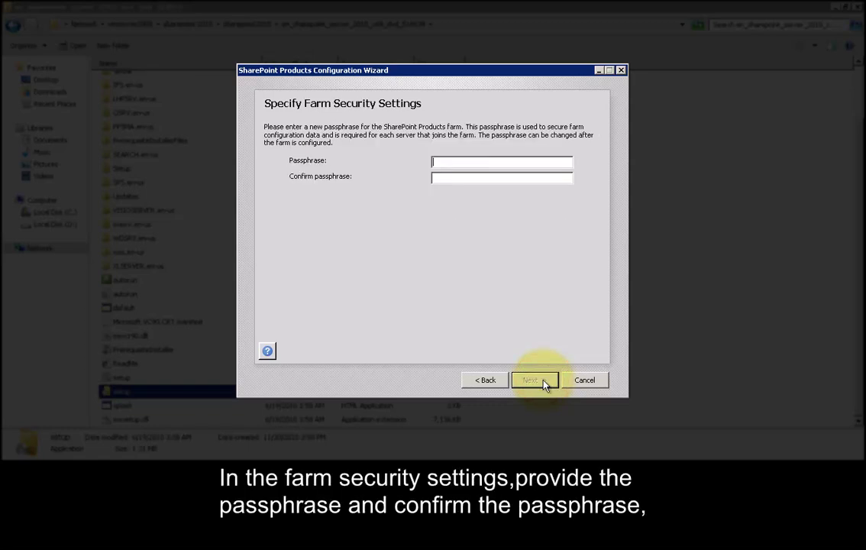
Step: Enter and confirm the farm security passphrase
text(Password1234)
click(516, 178)
text(Pass)
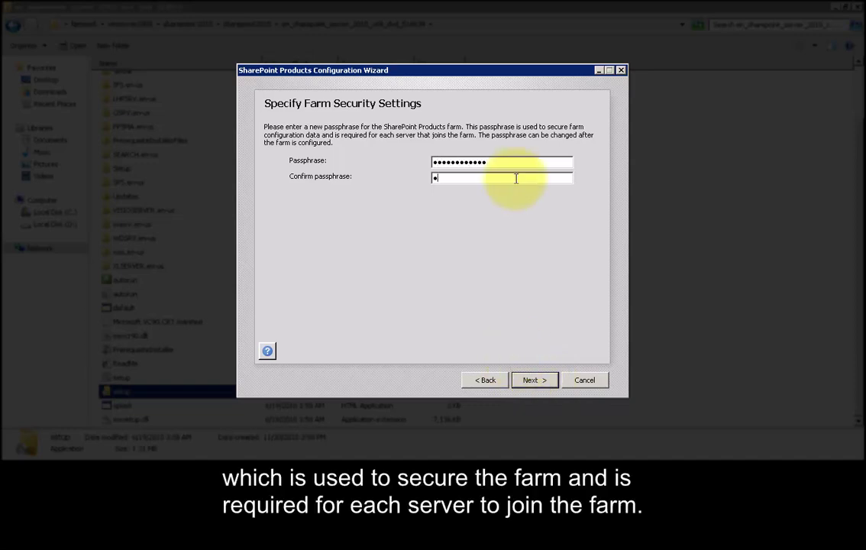
text(word1234)
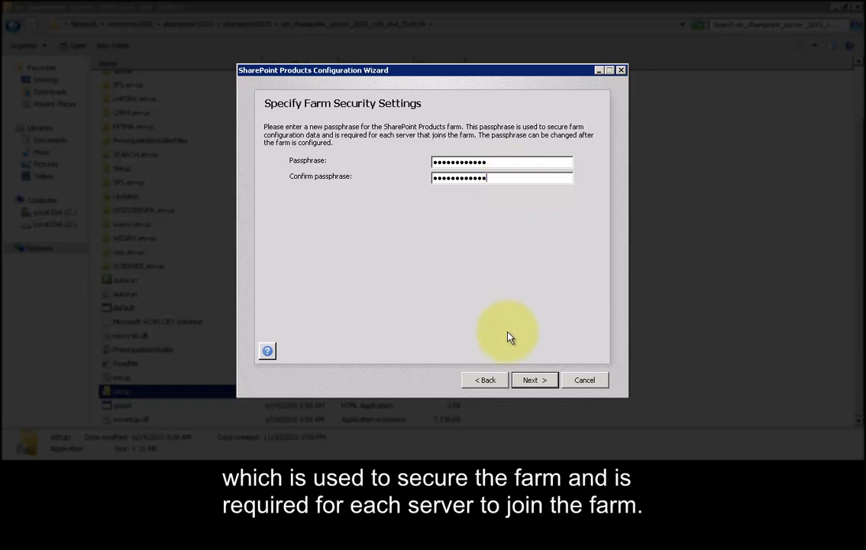
click(538, 381)
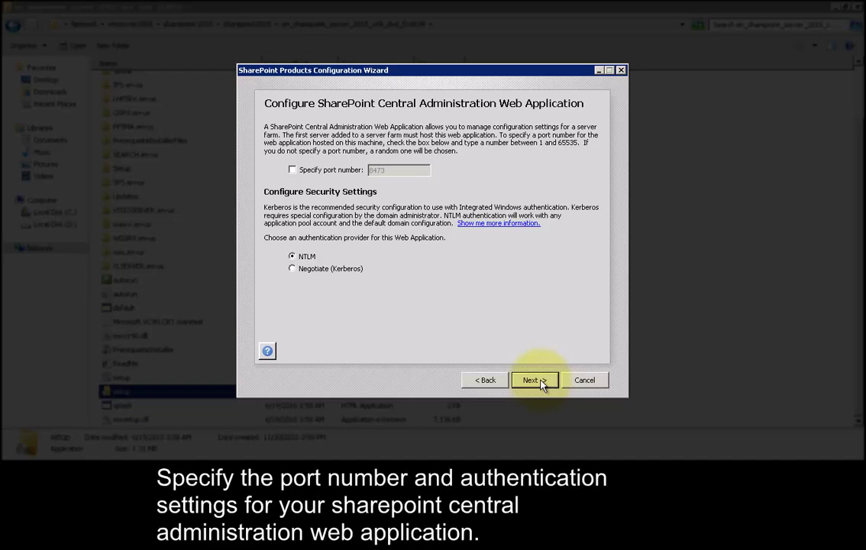
Step: Host Central Administration on port 81 instead of 8473, keeping NTLM authentication
click(292, 170)
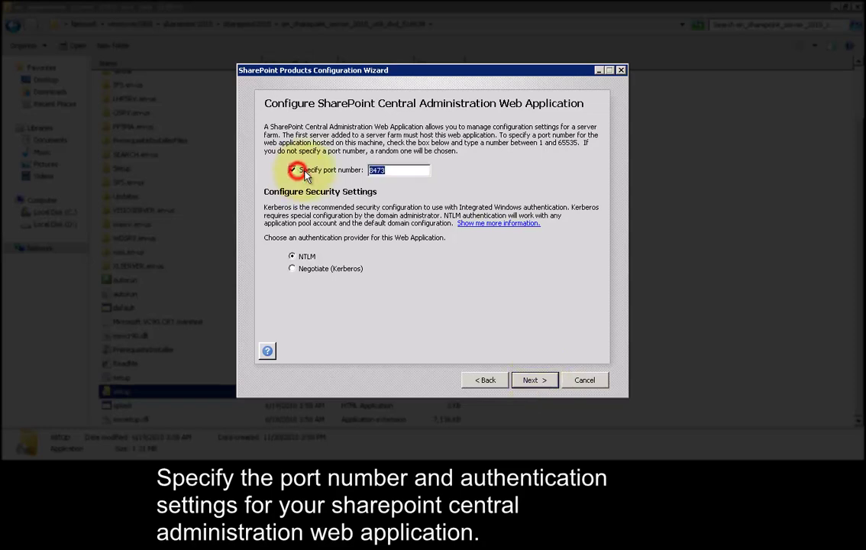
click(392, 170)
key(BackSpace)
key(BackSpace)
key(BackSpace)
key(BackSpace)
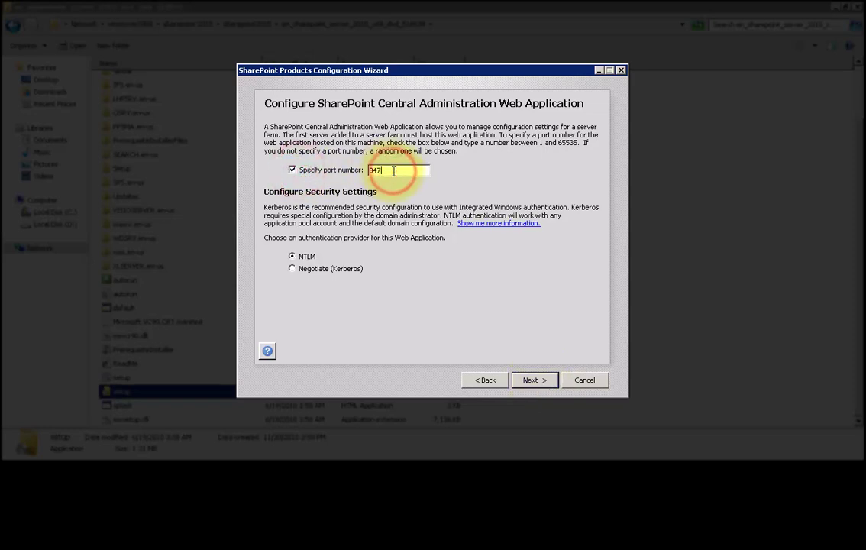
text(81)
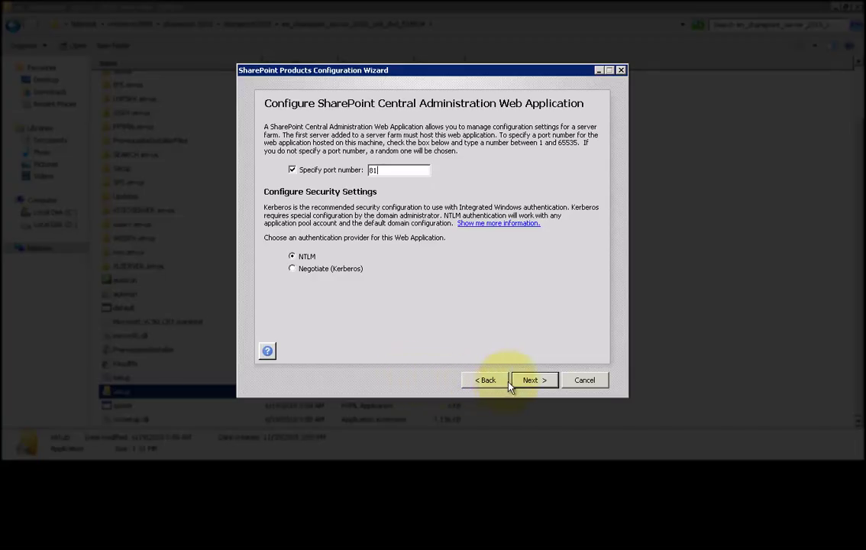
click(535, 379)
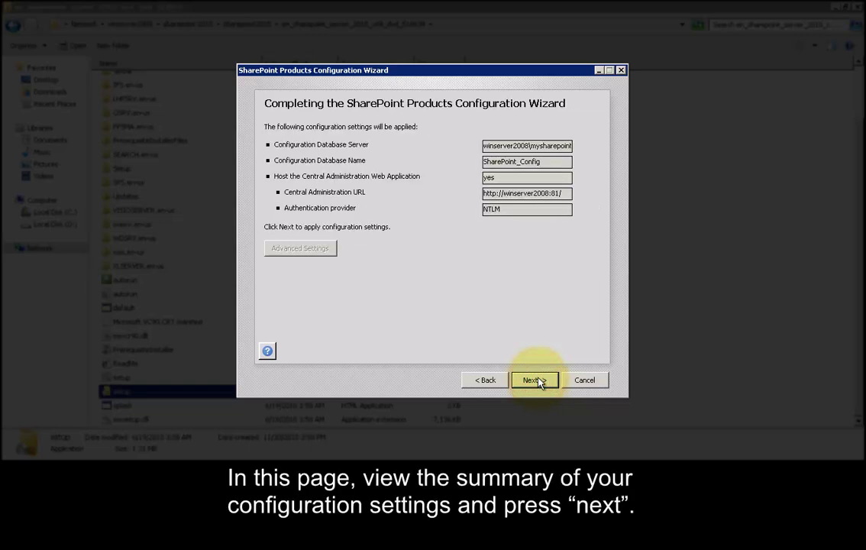
Step: Apply the farm configuration, finish the wizard, and enter the administrator's sign-in credentials
click(535, 380)
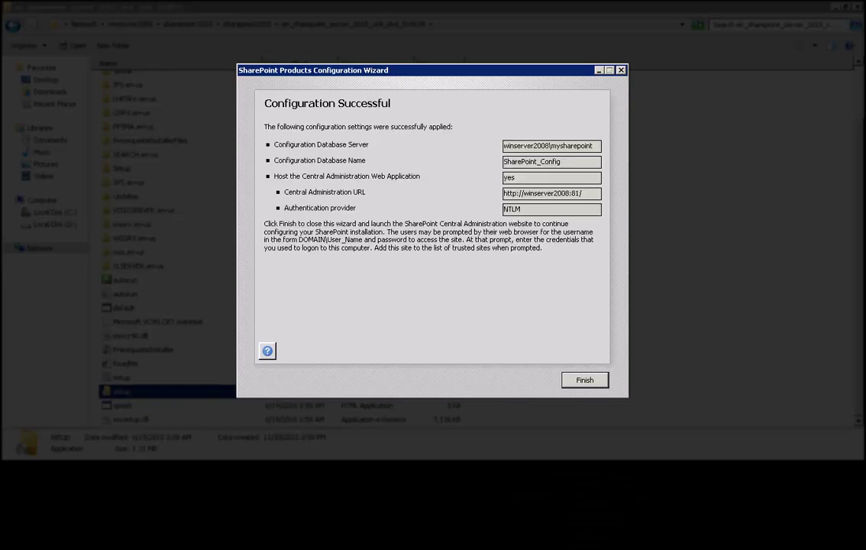
click(591, 379)
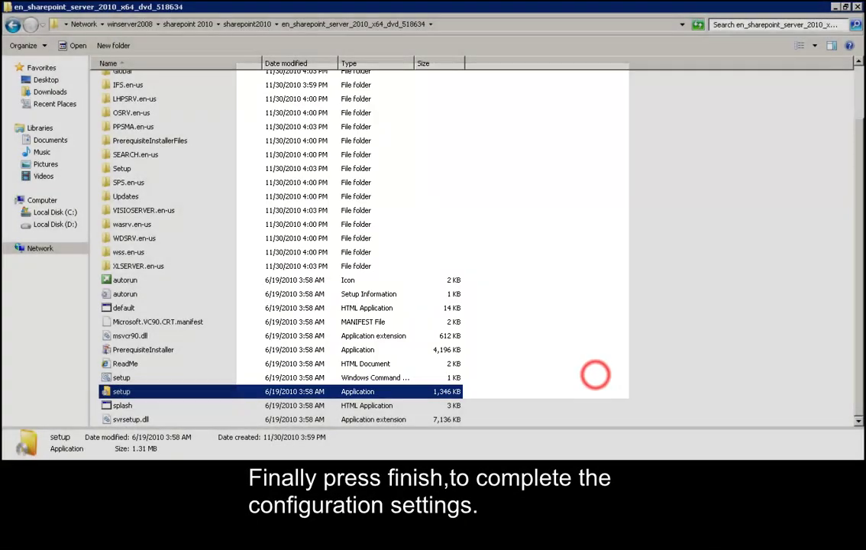
text(testsvr2008r2\administrator)
key(Tab)
text(●●●●●●●●●●●●)
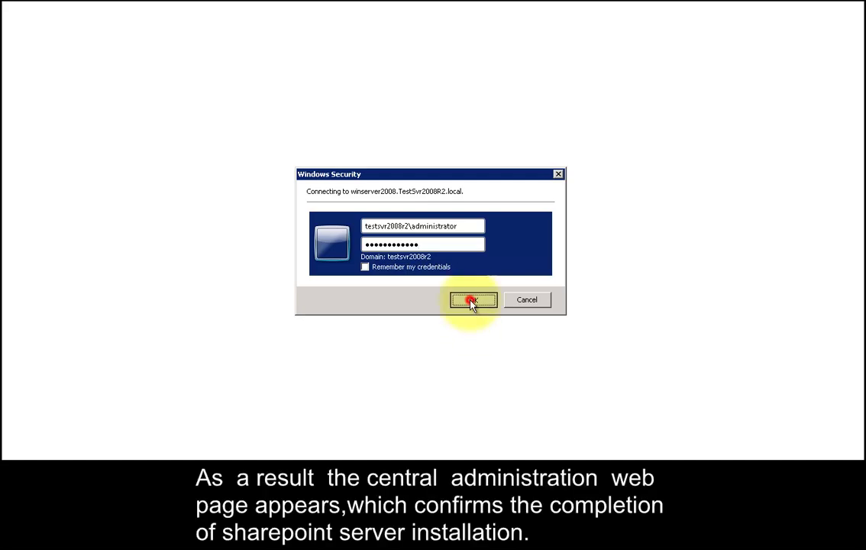
Step: Sign in and choose not to join the SharePoint customer experience program
click(471, 300)
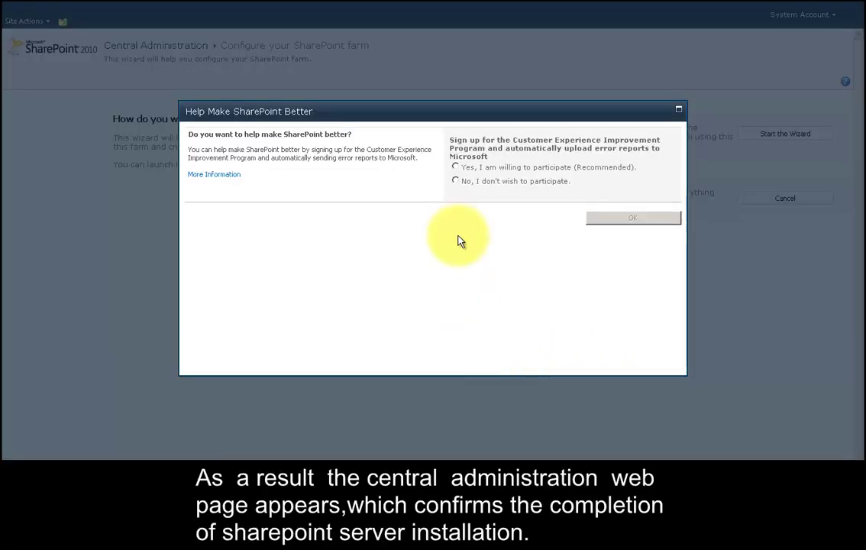
click(455, 185)
click(620, 219)
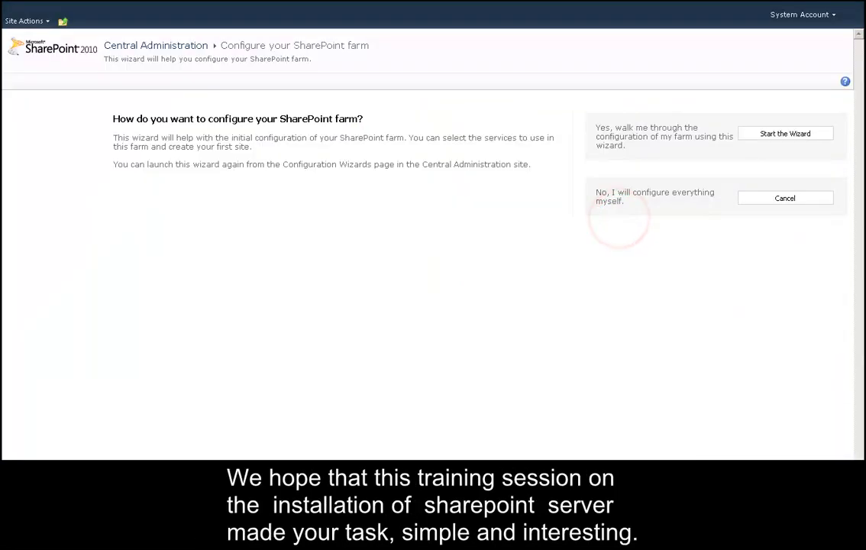